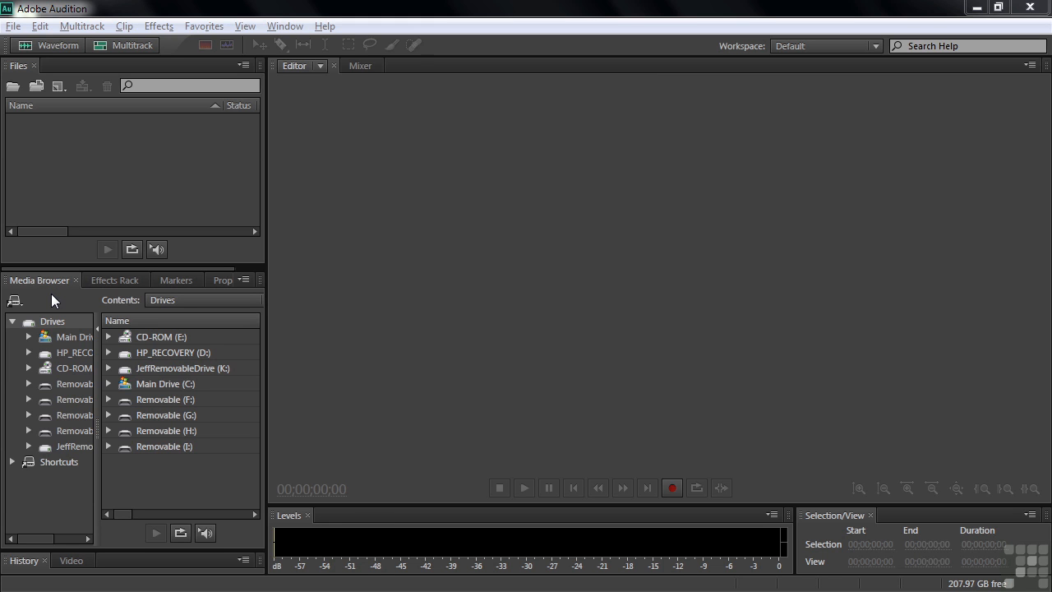
Browse to the demo files shortcut folder and select avchd-video.mts.
left_click(16, 461)
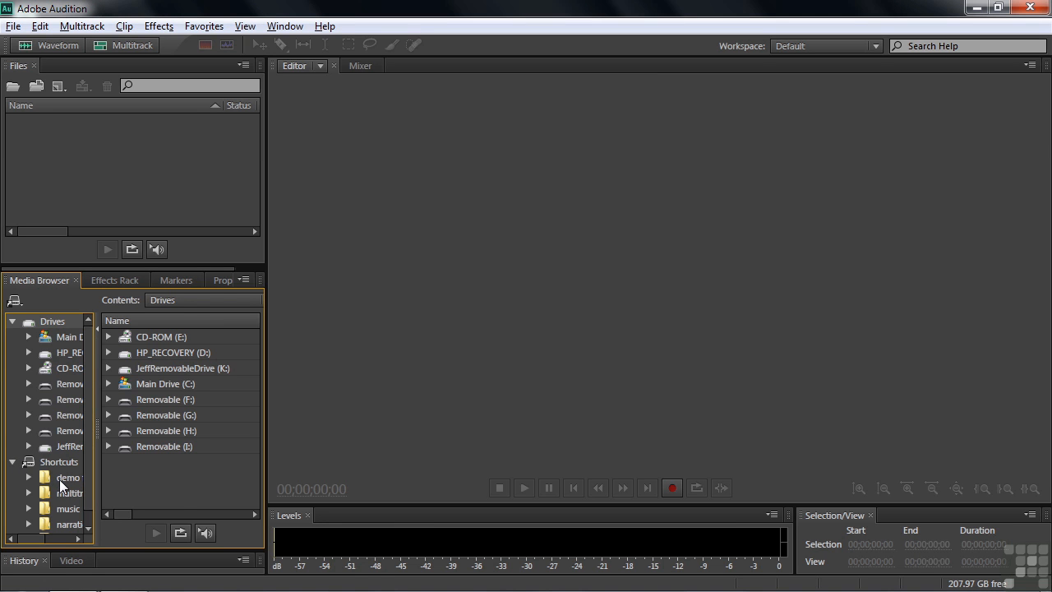
left_click(59, 478)
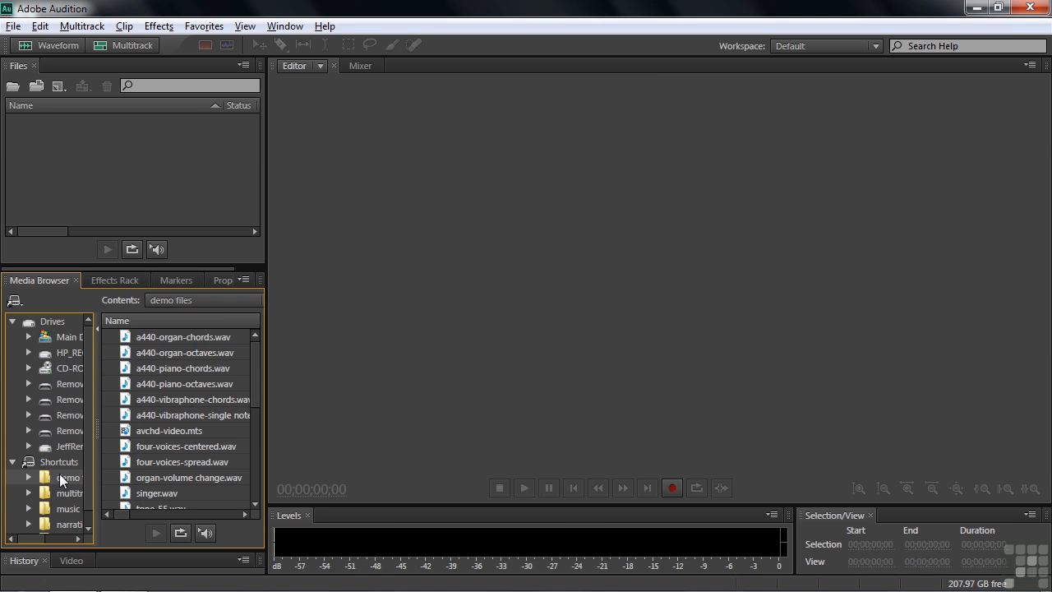
left_click(126, 428)
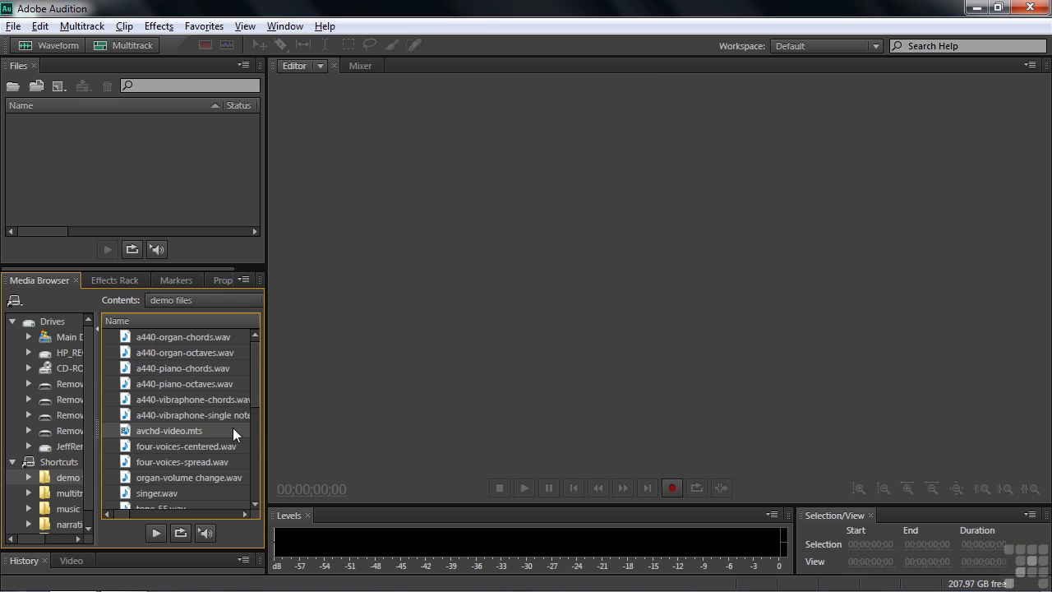
Widen the media browsing area and examine the details of avchd-video.mts, from duration to video source format.
left_click_drag(265, 439, 496, 448)
left_click_drag(231, 509, 342, 439)
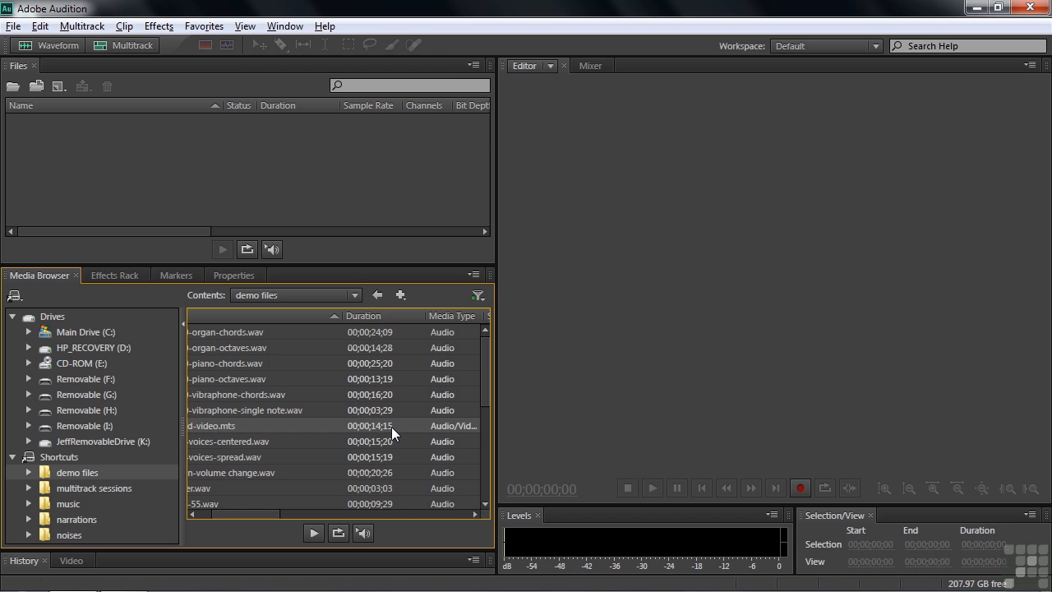
left_click_drag(278, 513, 380, 520)
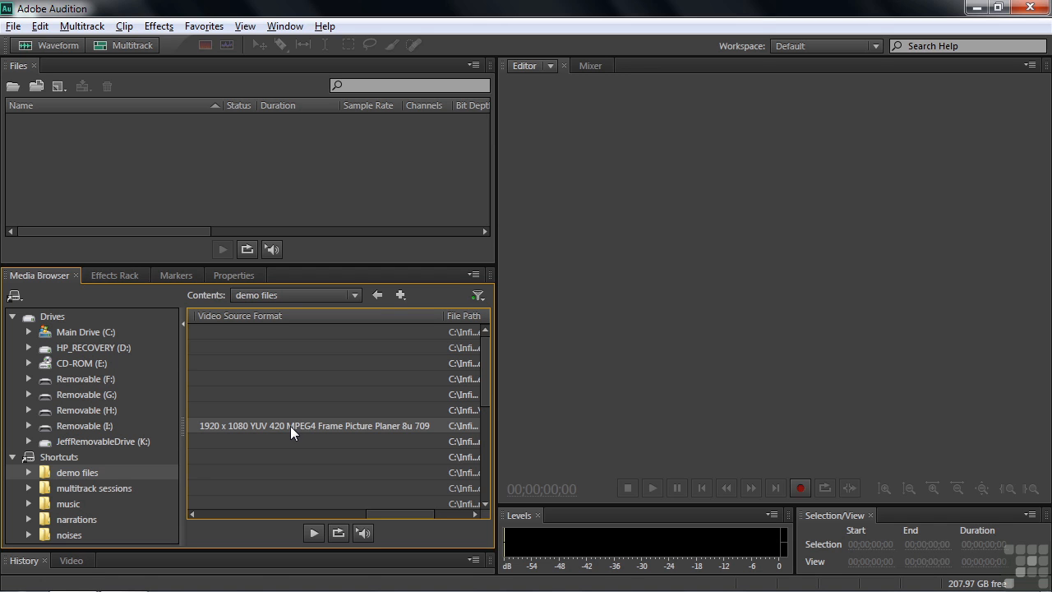
Import avchd-video.mts from the demo files folder into the list of open files.
right_click(284, 424)
mouse_move(335, 466)
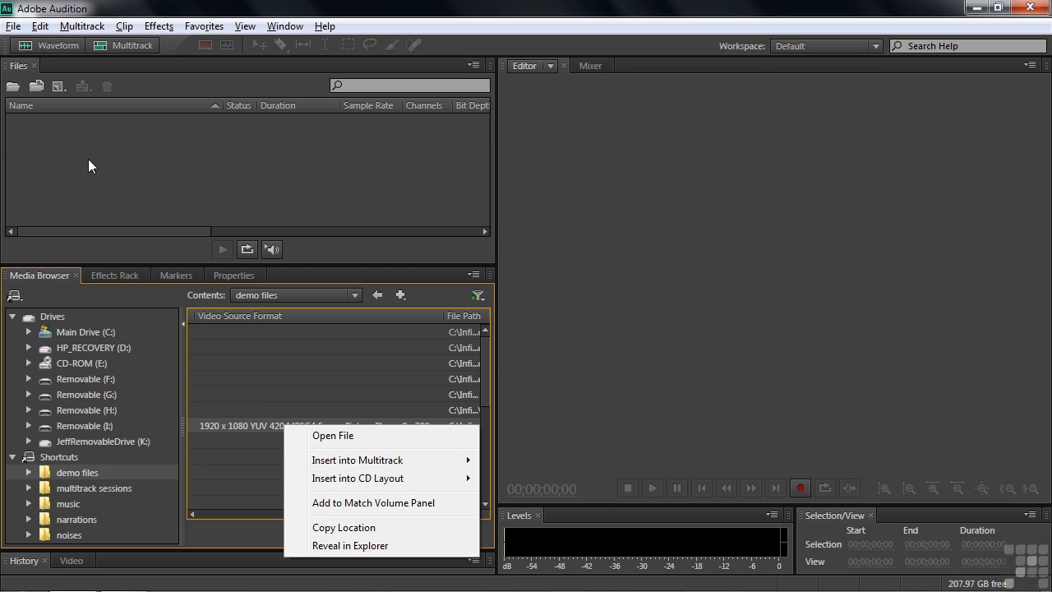
left_click(209, 423)
left_click_drag(209, 423, 91, 154)
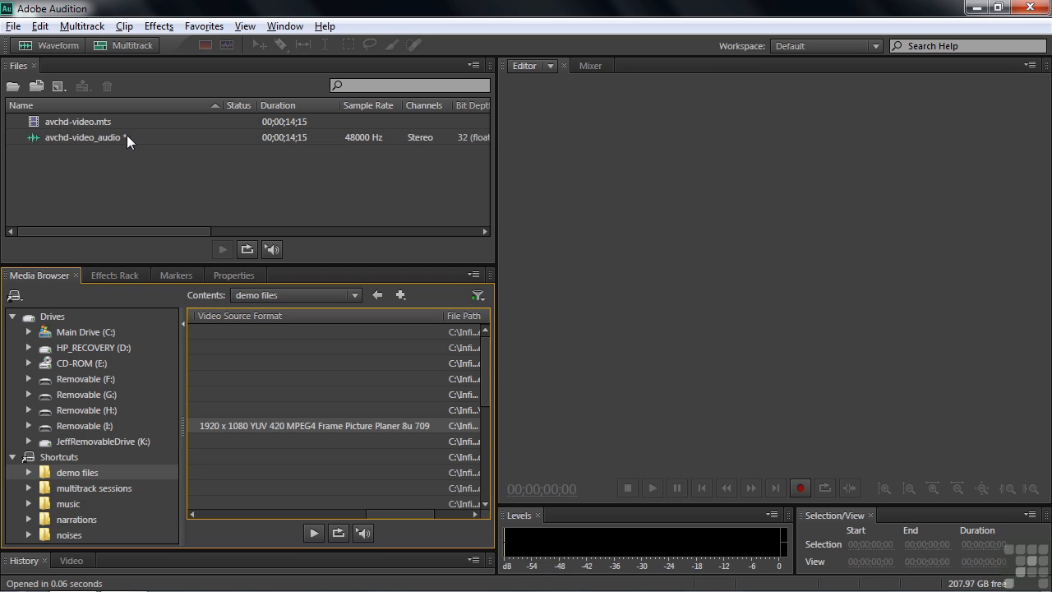
Open avchd-video.mts and avchd-video_audio in the editor, and display an enlarged area for the video preview.
double_click(36, 121)
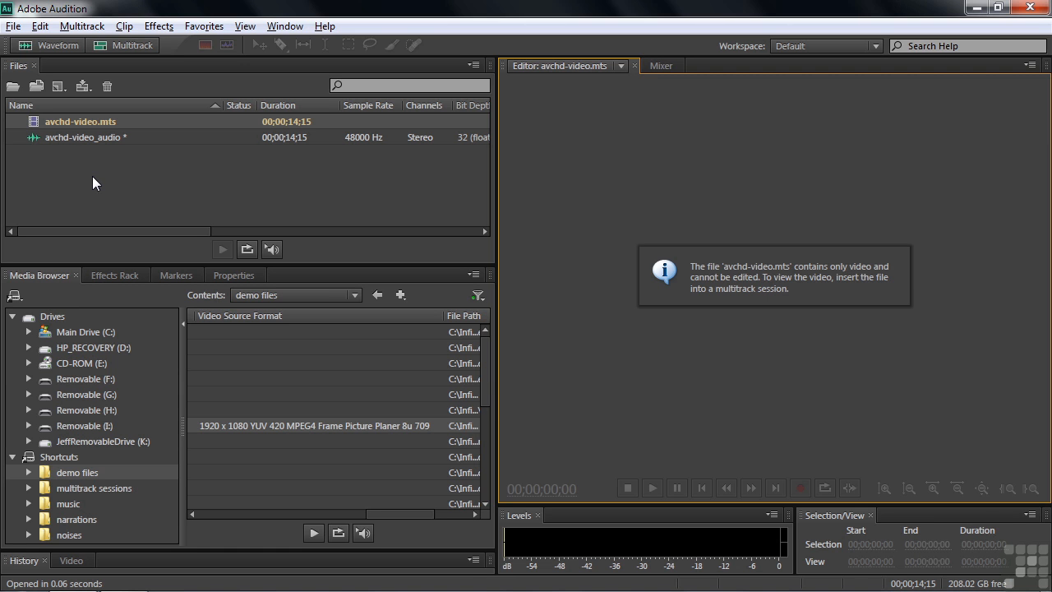
double_click(29, 135)
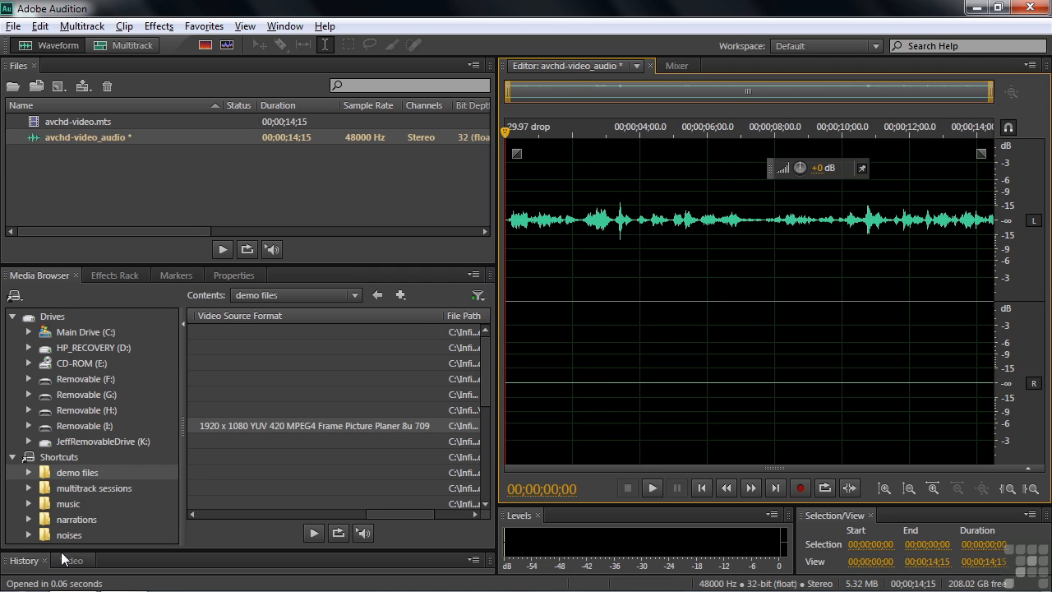
left_click_drag(61, 550, 53, 346)
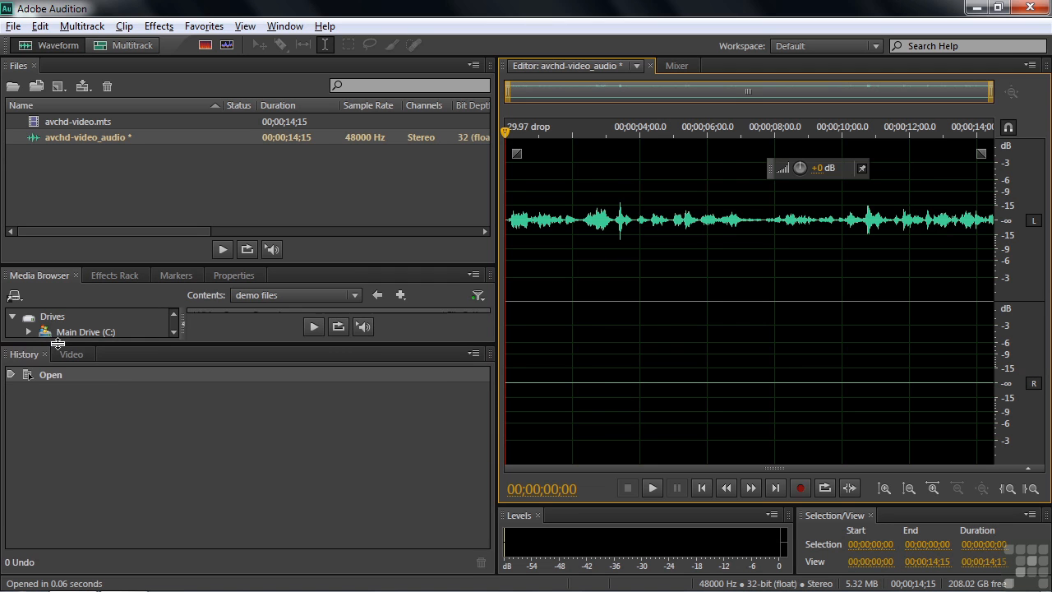
left_click(72, 354)
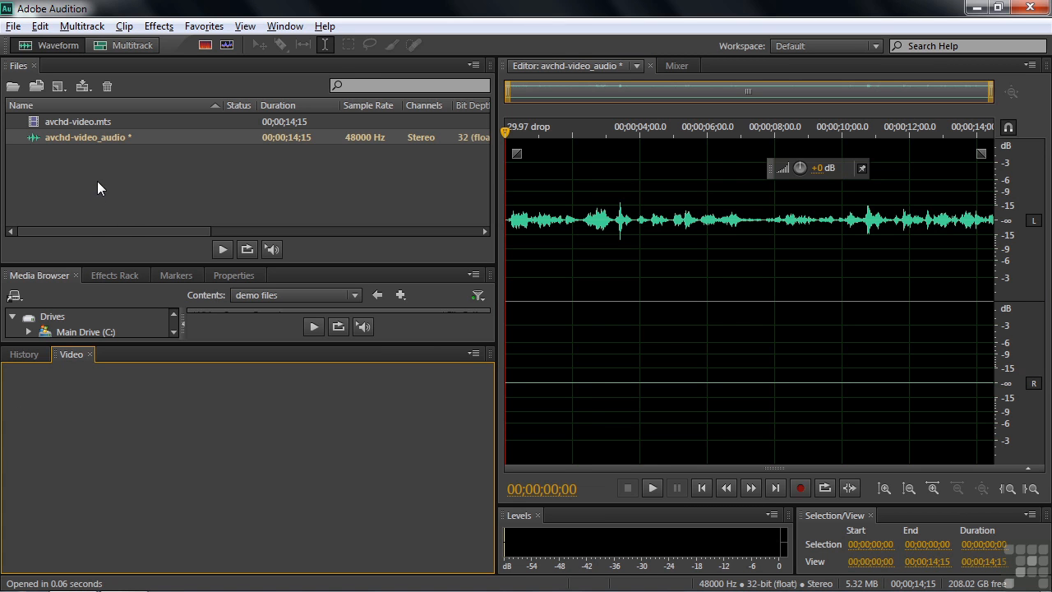
Select avchd-video.mts and avchd-video_audio together in the list of open files.
left_click(67, 119)
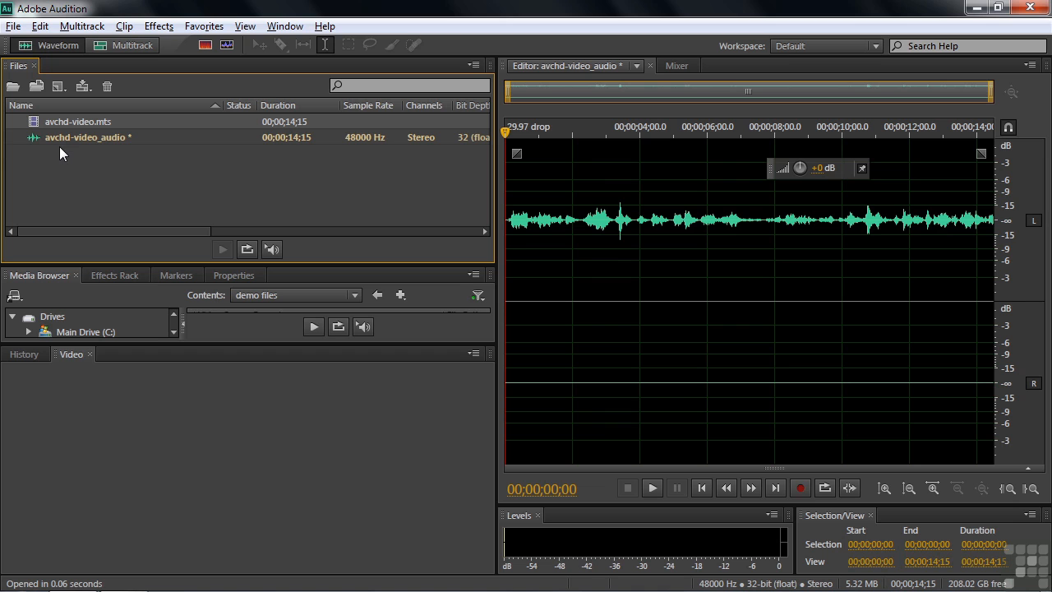
left_click(59, 139)
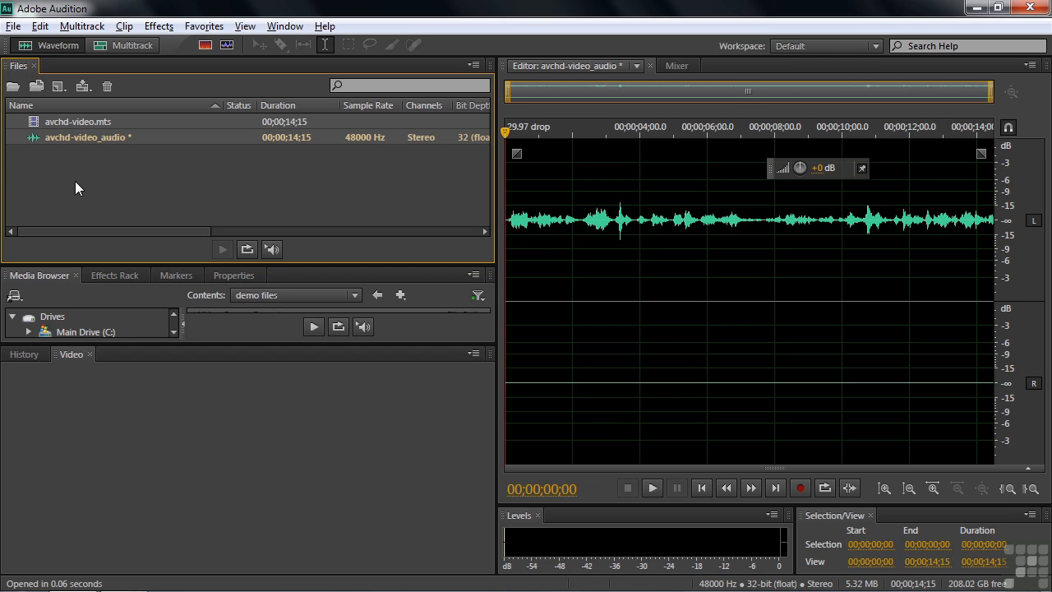
left_click(46, 124)
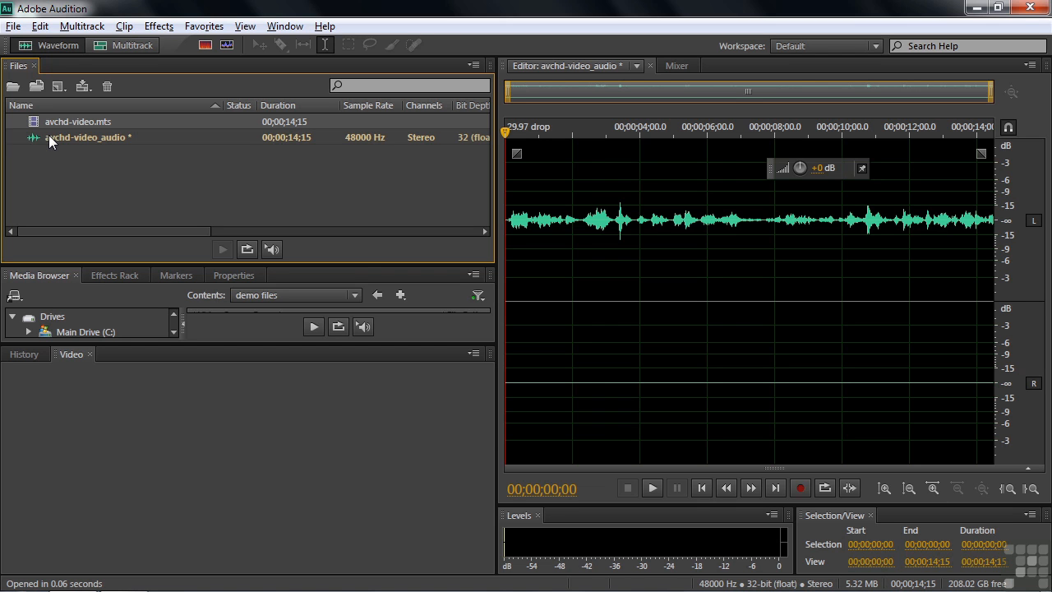
left_click(49, 135)
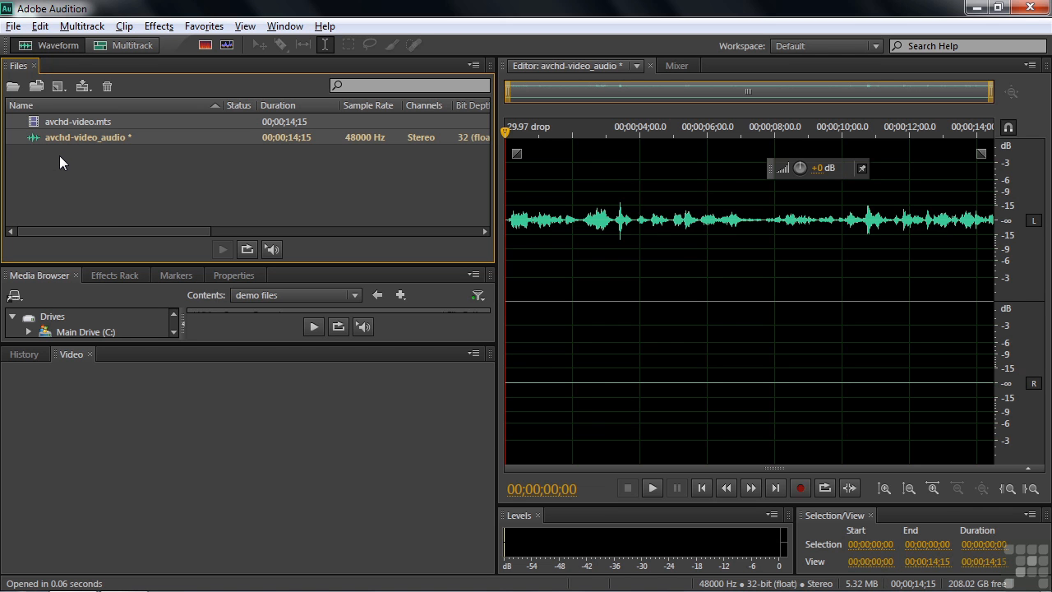
left_click(59, 156)
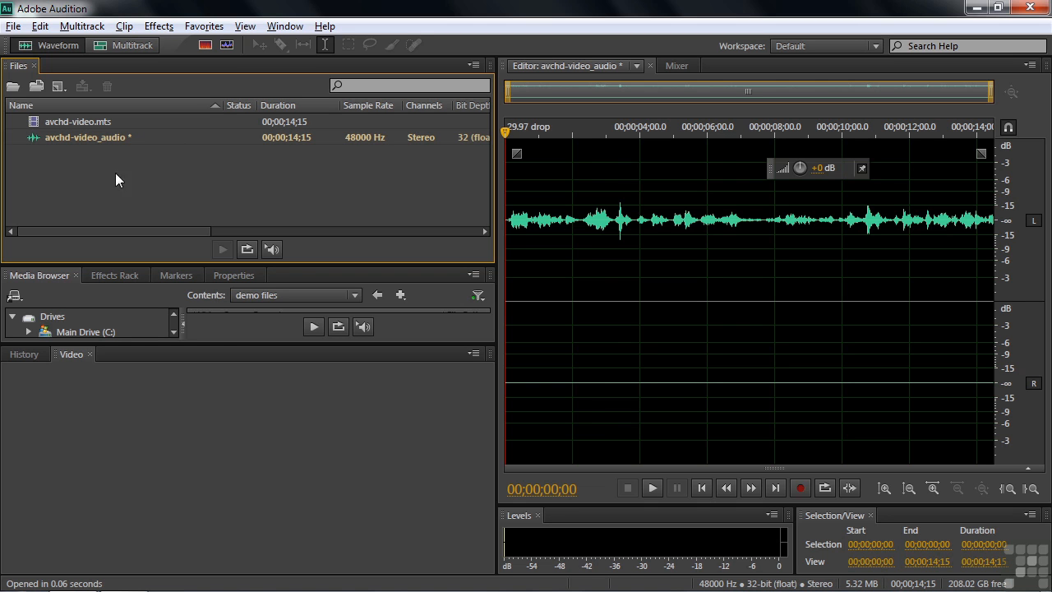
left_click_drag(131, 138, 98, 114)
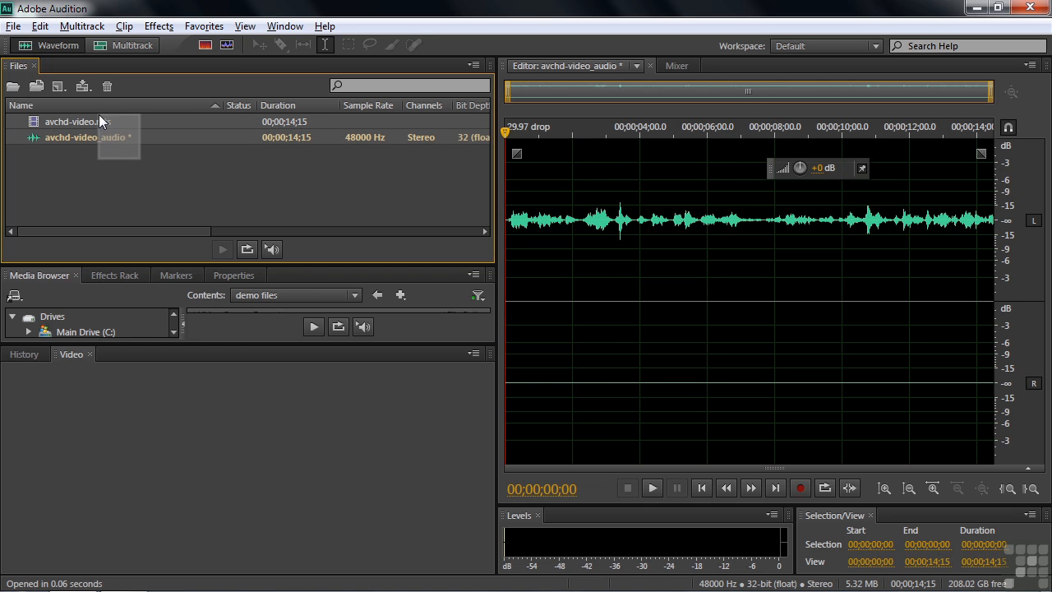
left_click(100, 170)
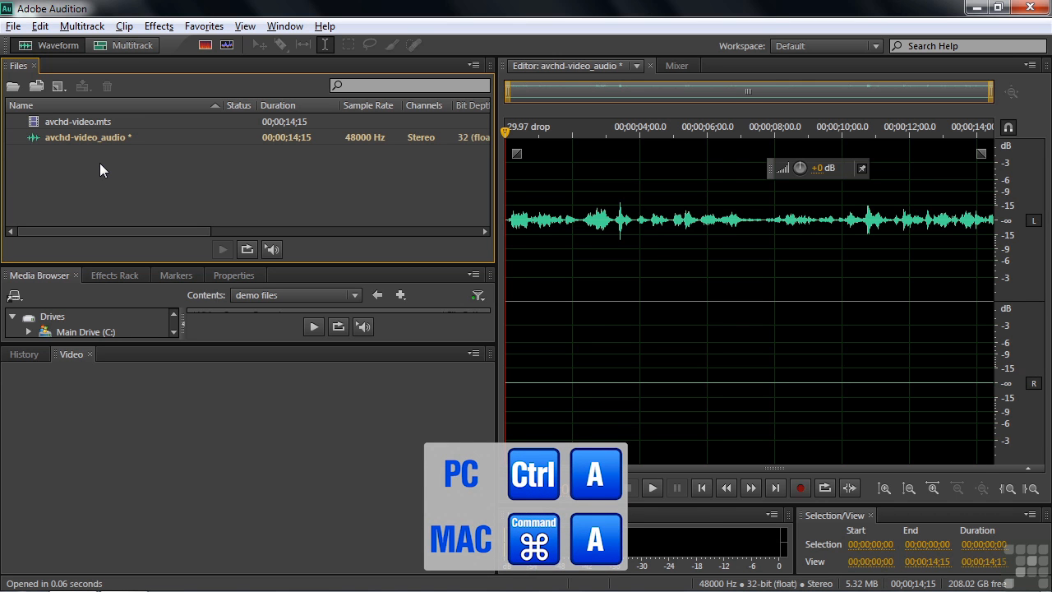
key("ctrl+a")
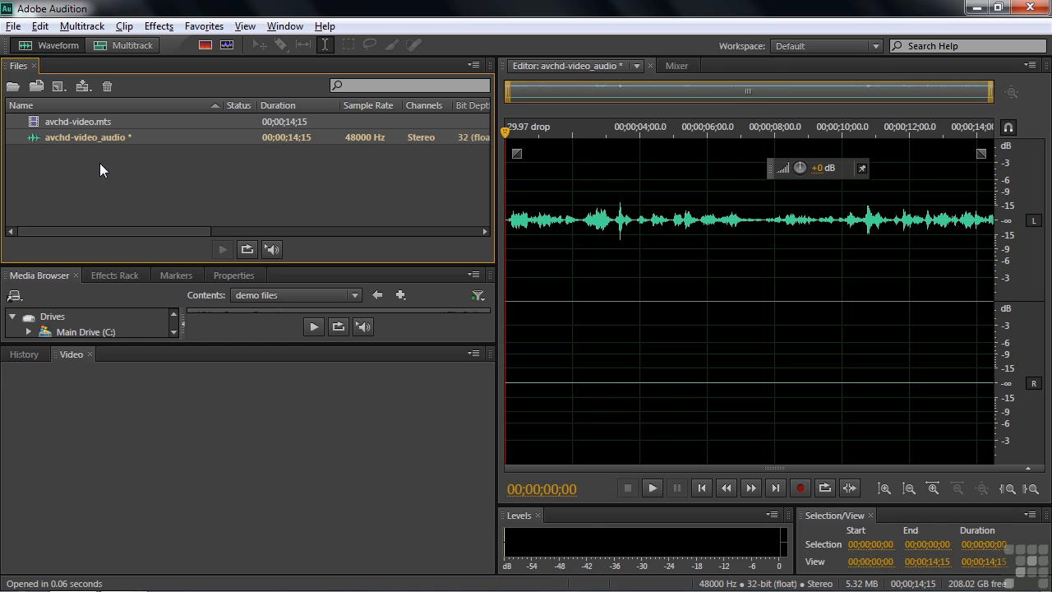
Insert both selected files into a new multitrack session named Video test.
right_click(41, 127)
mouse_move(87, 163)
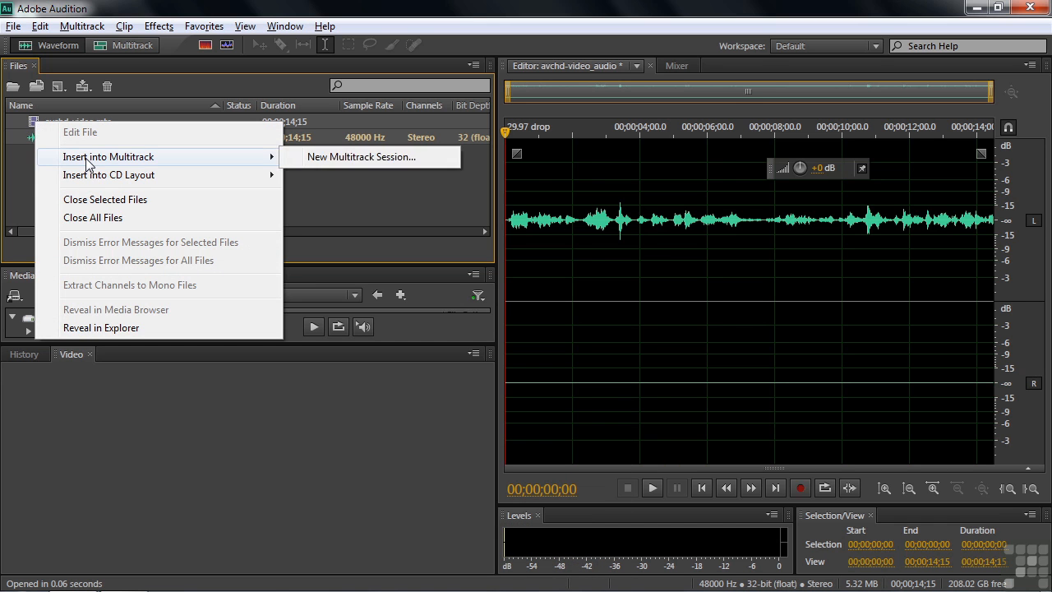
left_click(374, 158)
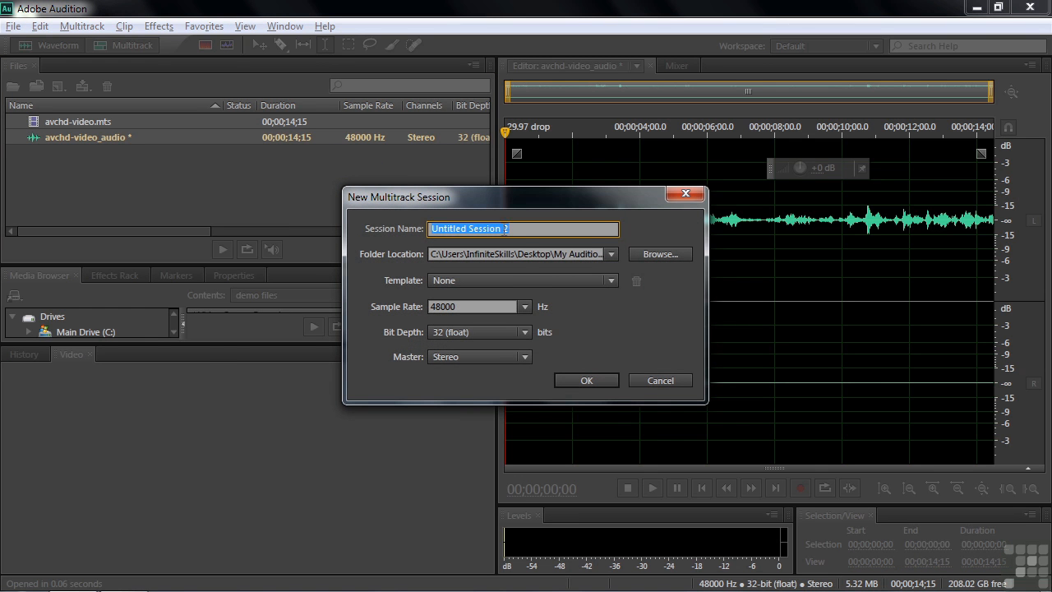
left_click(526, 254)
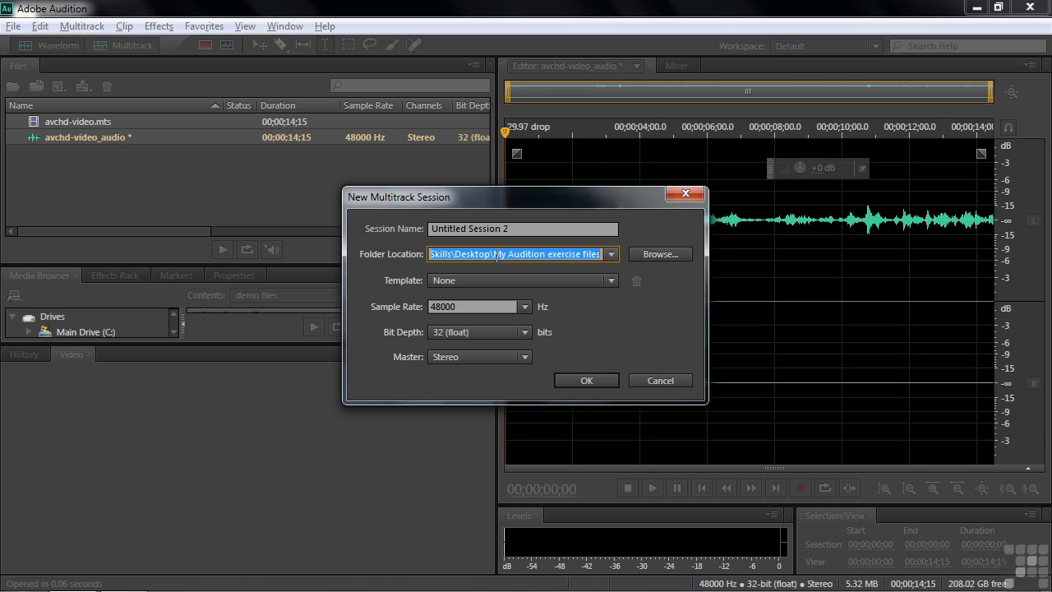
left_click_drag(534, 229, 379, 228)
type("Video test")
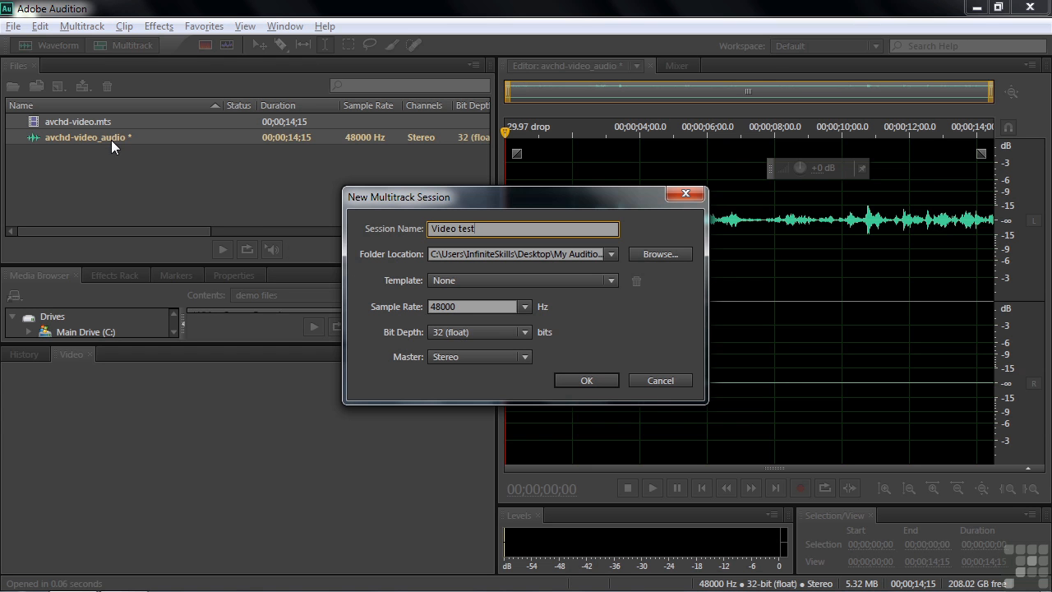
left_click(585, 380)
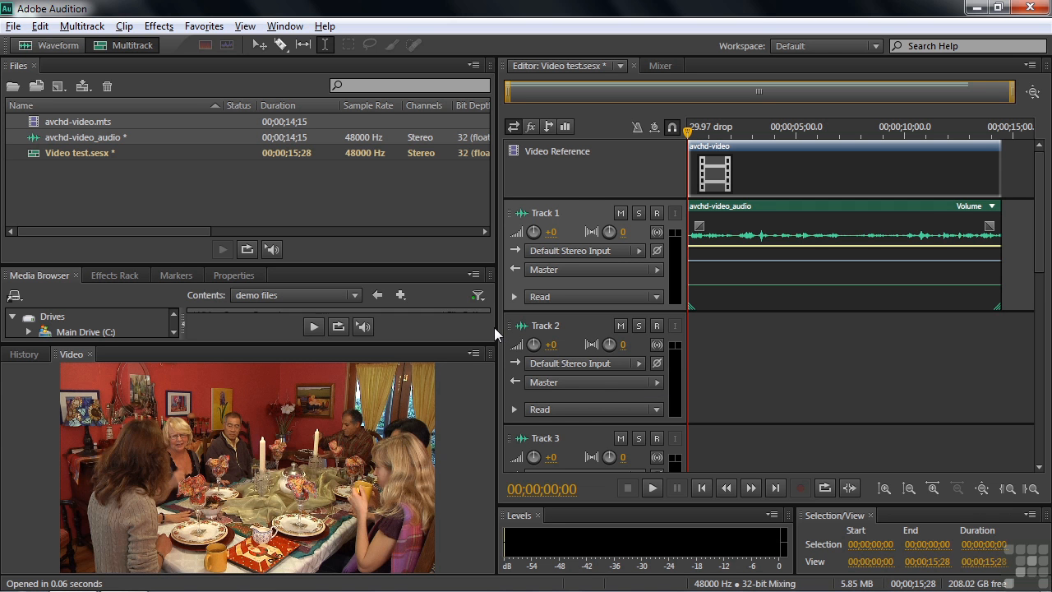
Widen the multitrack editor and scrub the playhead to 00;00;05;04.
left_click_drag(495, 327, 348, 311)
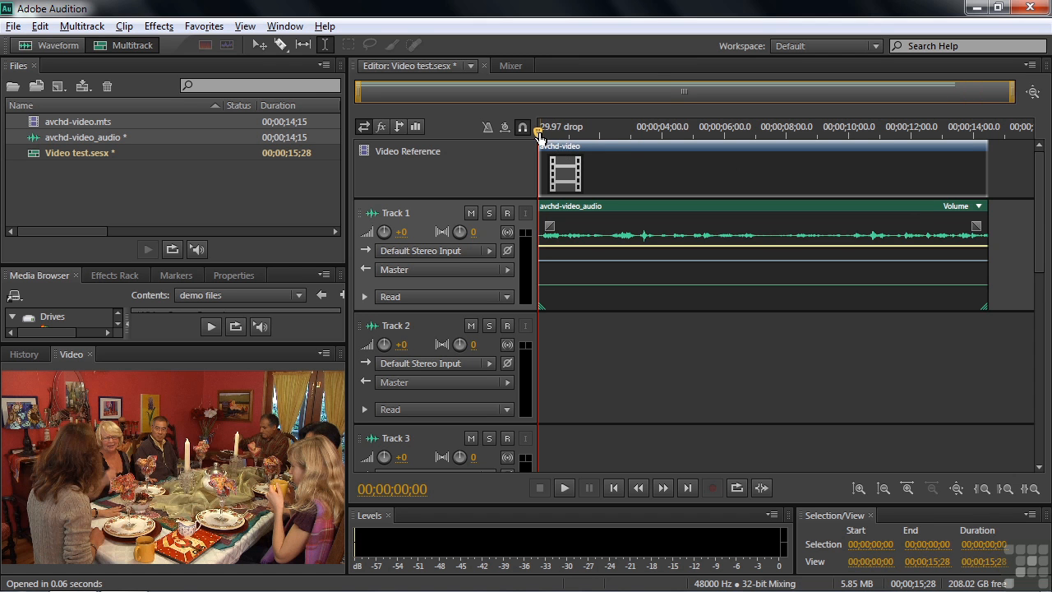
left_click_drag(538, 131, 699, 174)
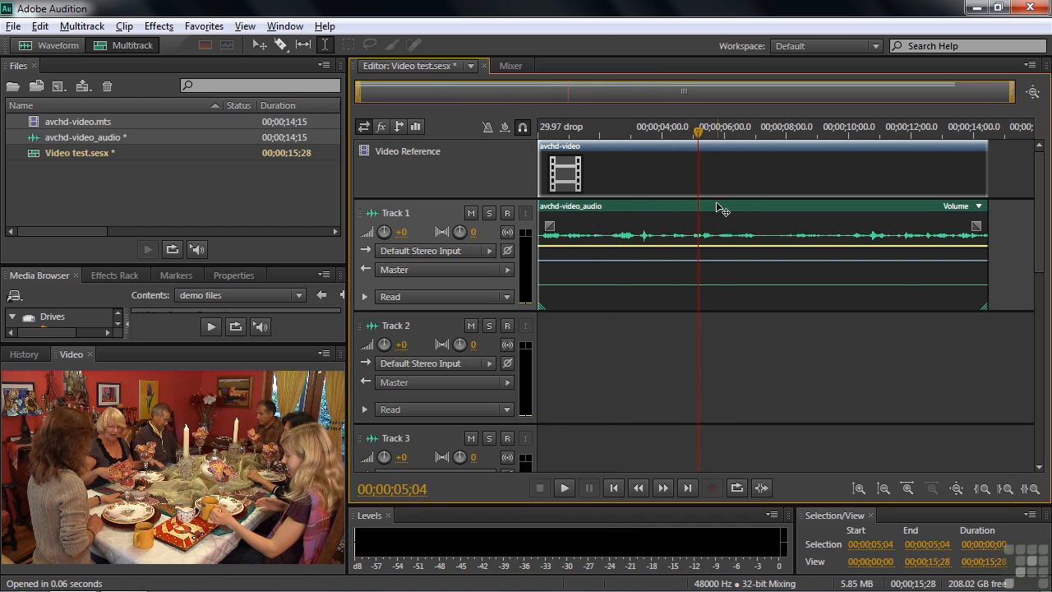
Open the Track 1 audio clip in the waveform editor and scrub the playhead back to 00;00;02;25.
double_click(647, 214)
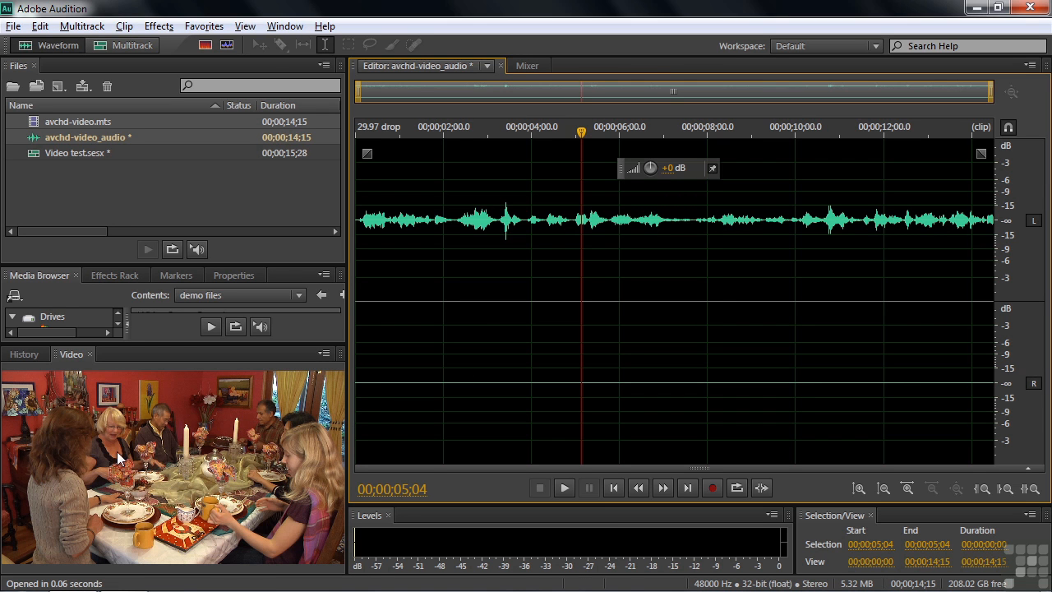
left_click_drag(581, 132, 481, 152)
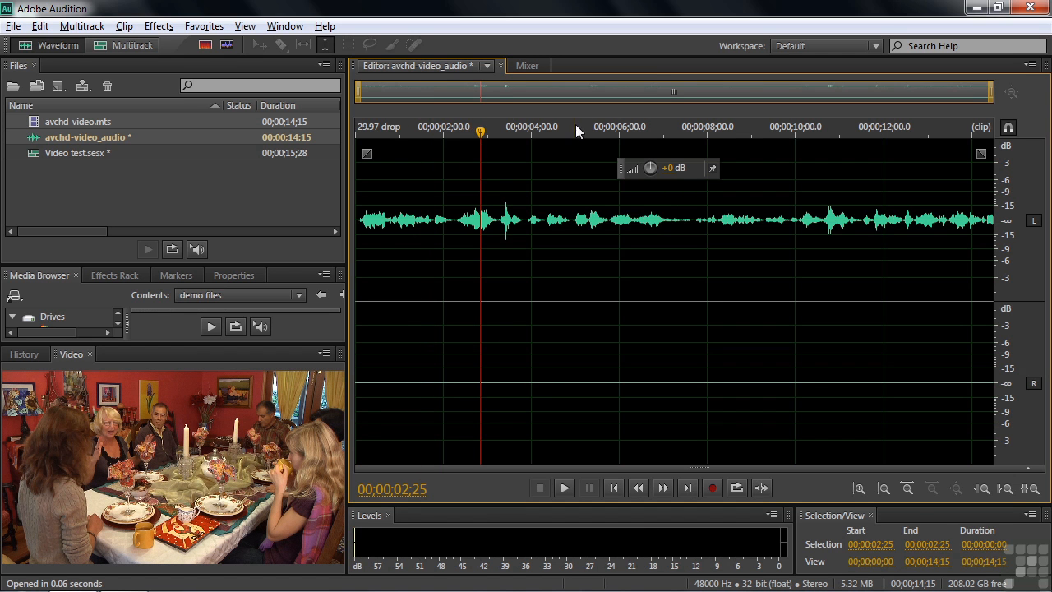
Set the timeline ruler's time display to SMPTE 29.97 fps Drop.
right_click(669, 123)
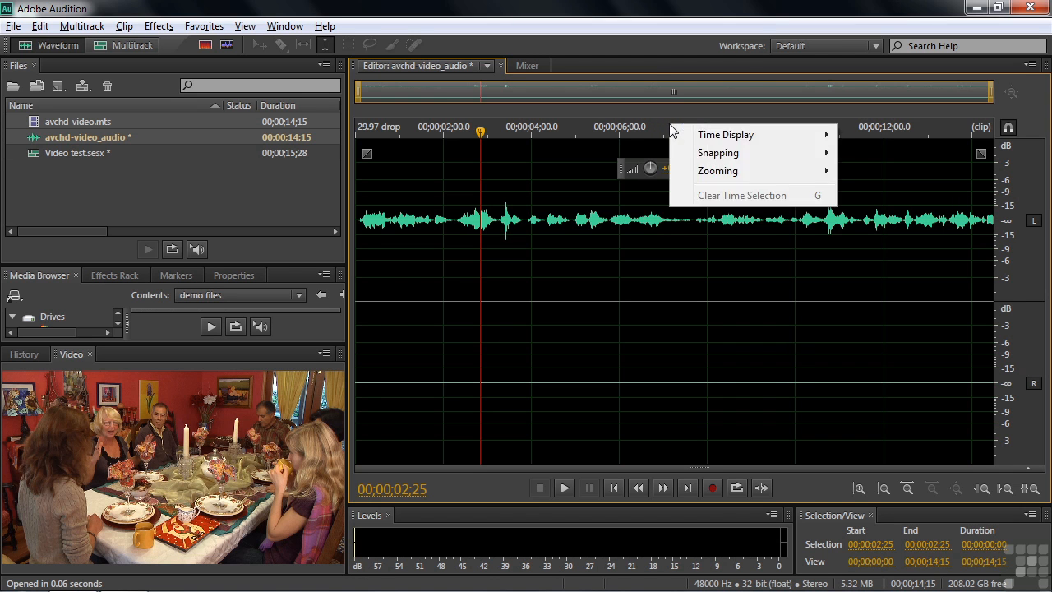
mouse_move(712, 134)
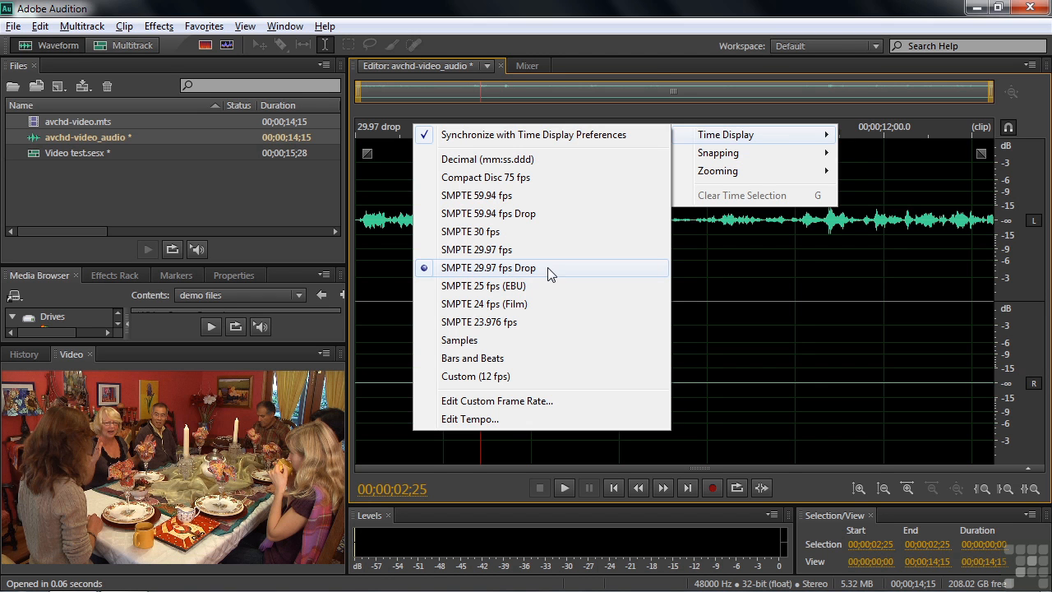
left_click(453, 270)
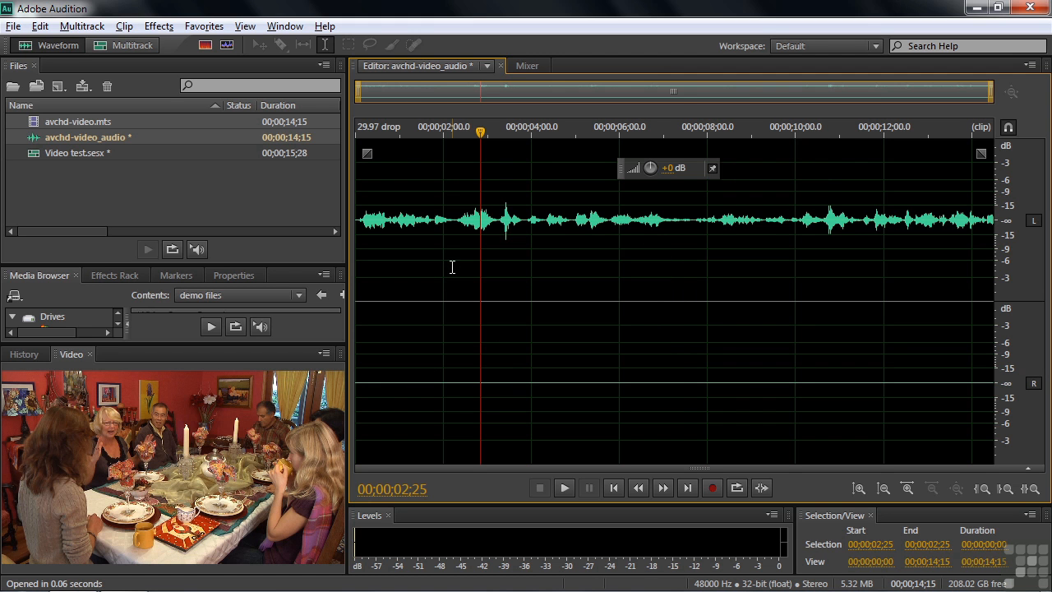
Check the snapping options, including Snap to Frames.
left_click(40, 27)
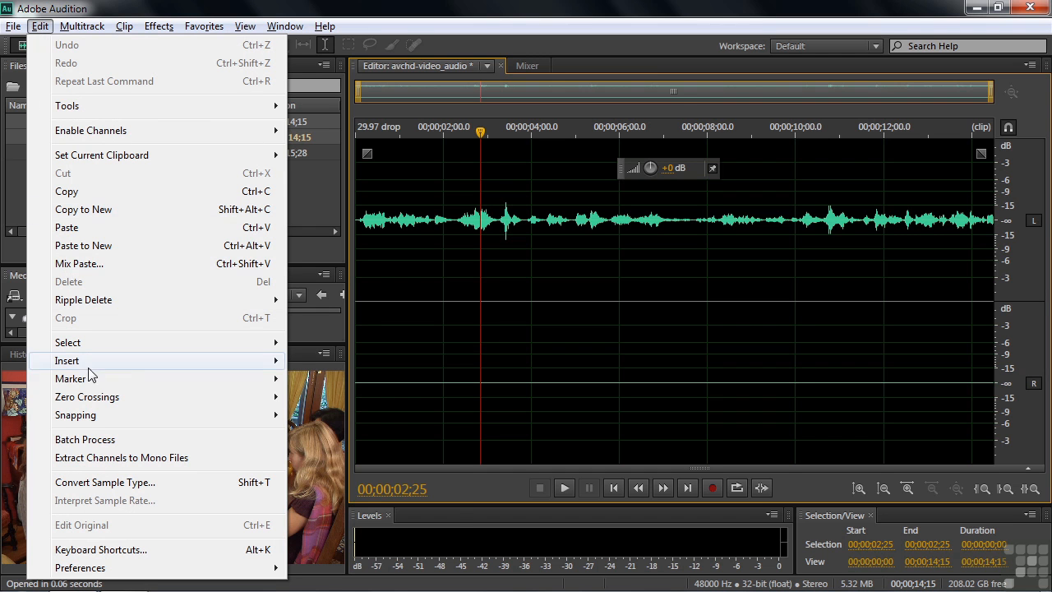
mouse_move(99, 416)
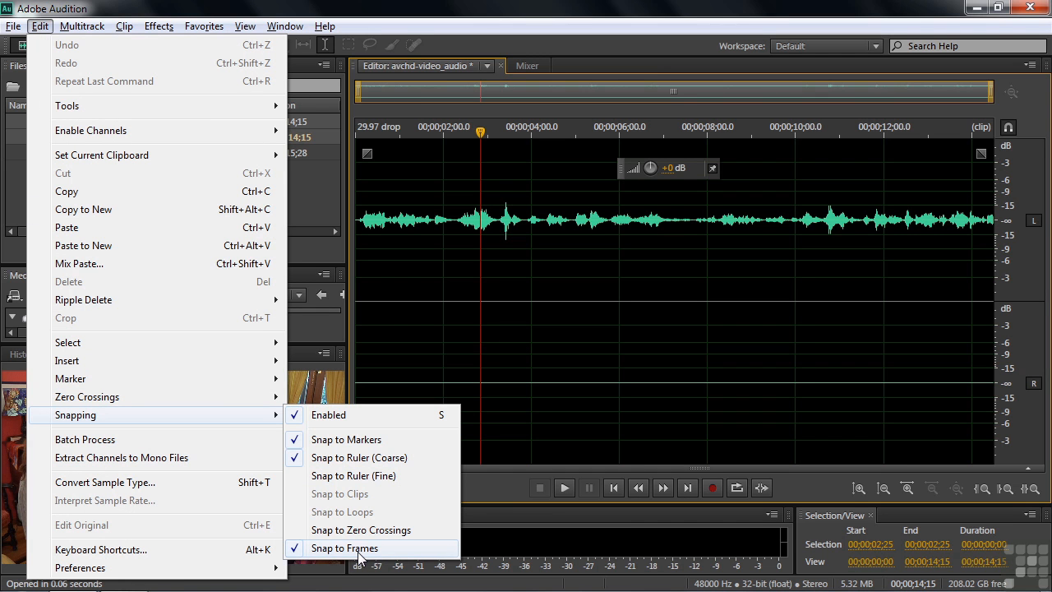
left_click(515, 280)
Select the audio range from 00;00;03;00 to 00;00;03;16 in the avchd-video_audio waveform.
left_click_drag(504, 272, 617, 306)
left_click_drag(481, 131, 529, 132)
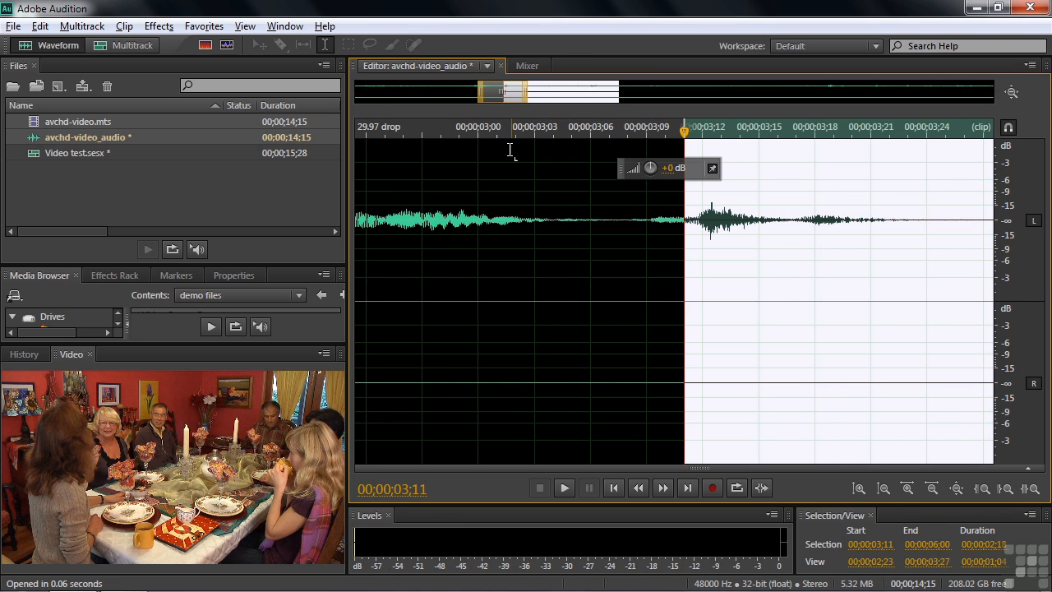
left_click_drag(481, 165, 791, 223)
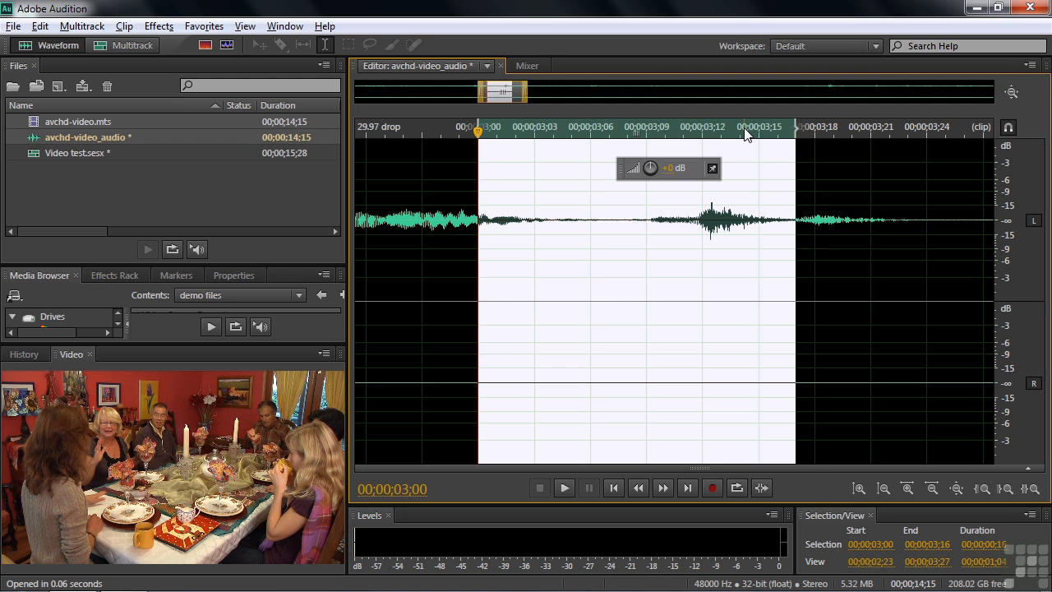
Clear the time selection and fit the entire avchd-video_audio waveform in the editor.
left_click(512, 340)
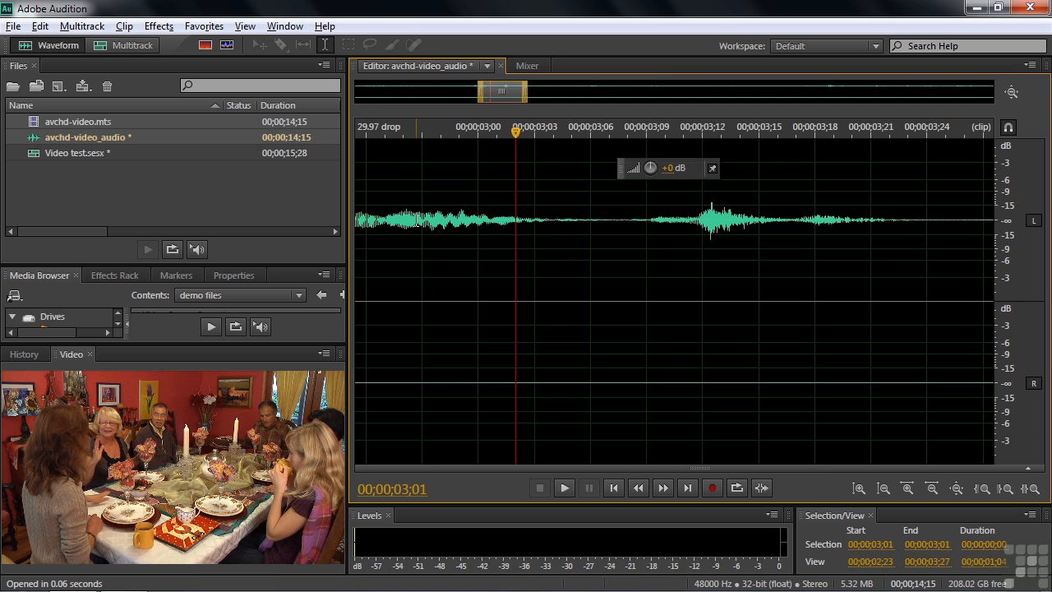
key("backslash")
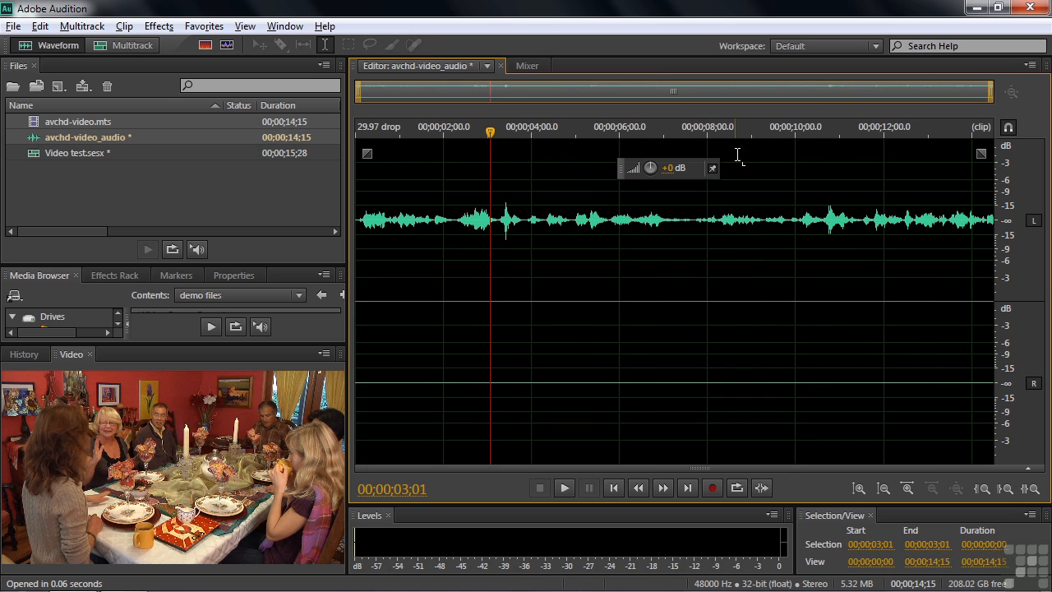
left_click(884, 152)
left_click(962, 164)
left_click(974, 431)
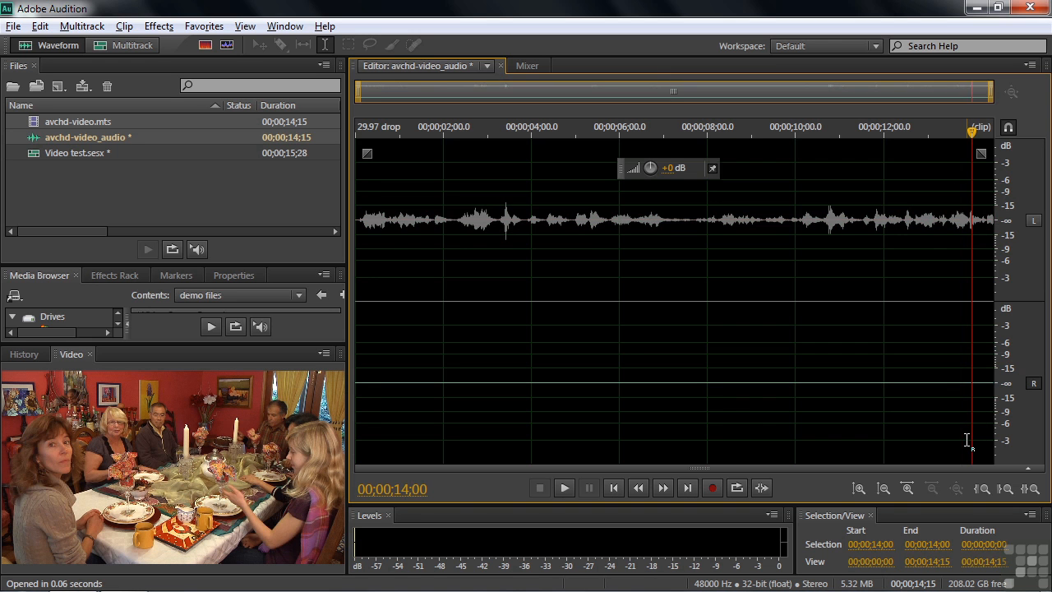
left_click(943, 265)
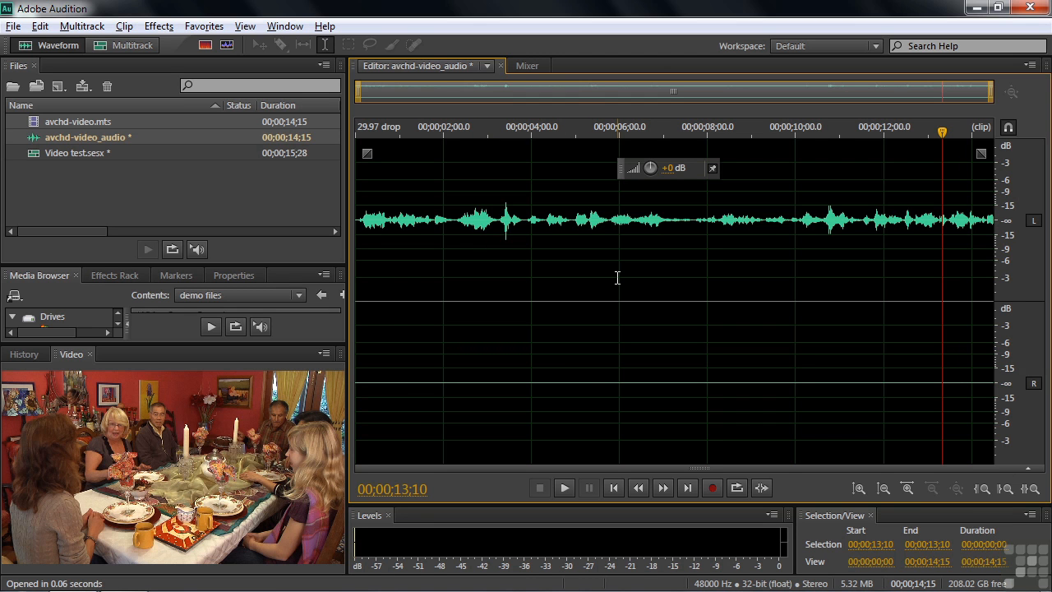
Copy the entire left channel and paste it into the right channel starting at 00;00;00;00, confirming the paste.
double_click(907, 151)
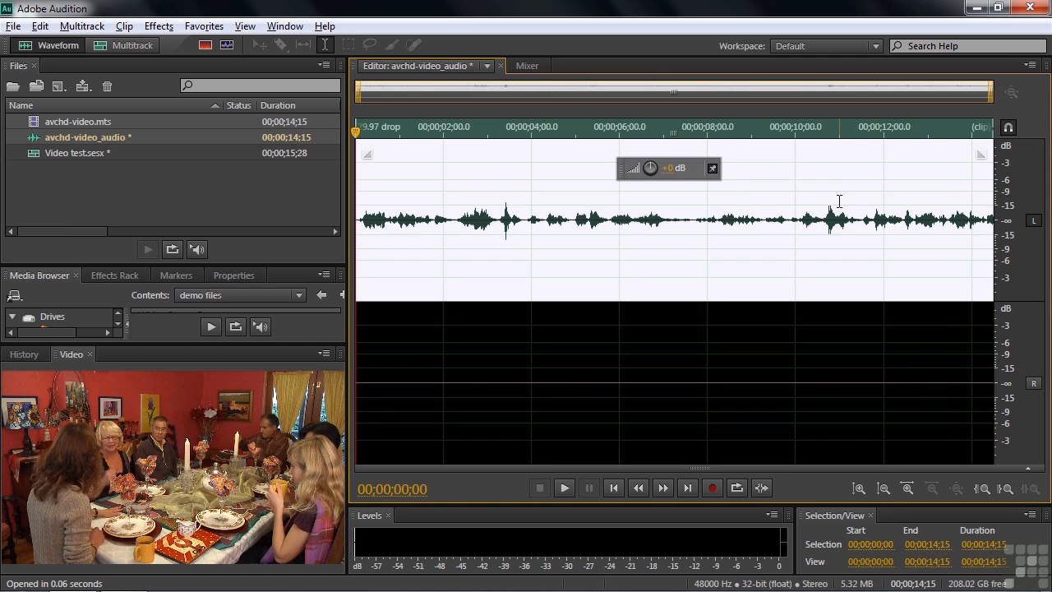
key("ctrl+c")
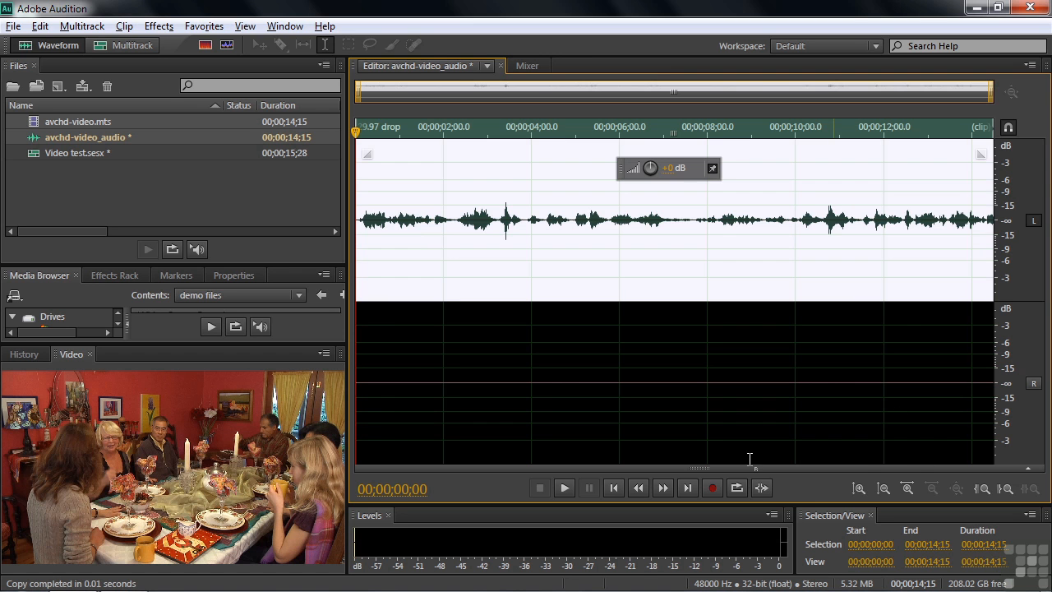
left_click(616, 458)
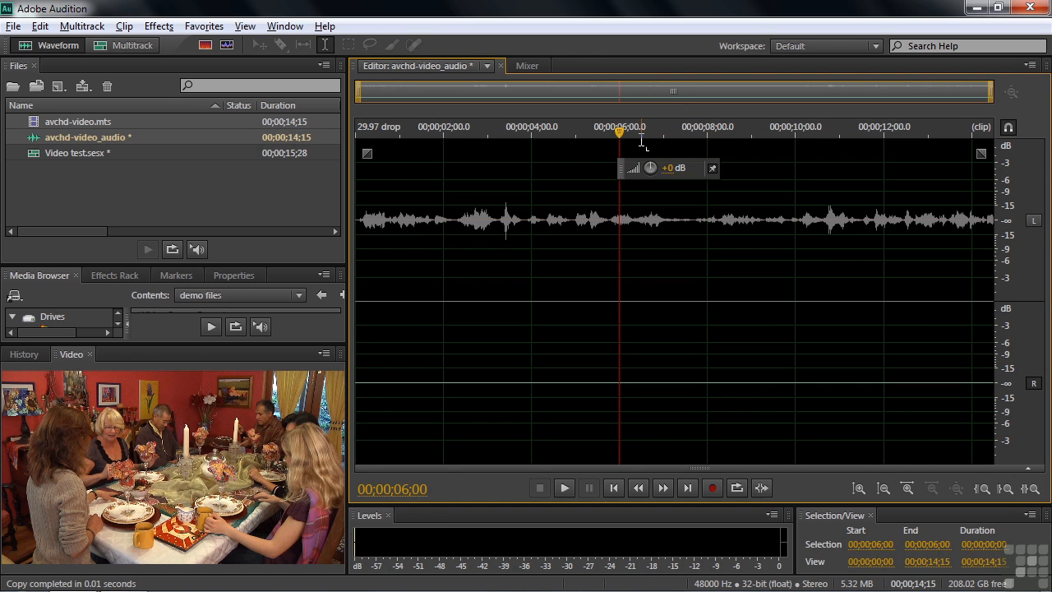
left_click_drag(617, 134, 321, 155)
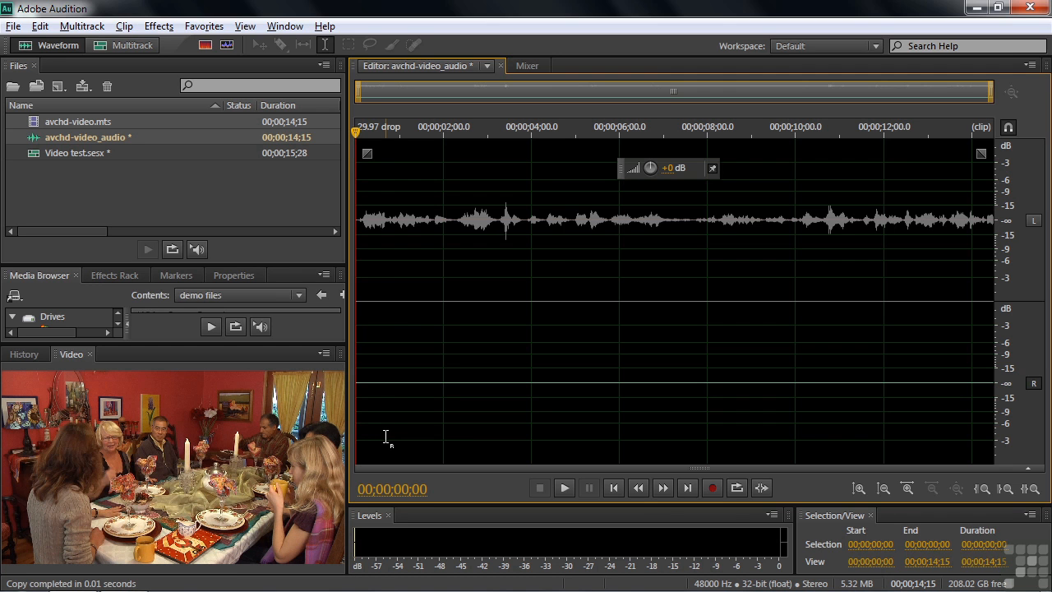
key("ctrl+v")
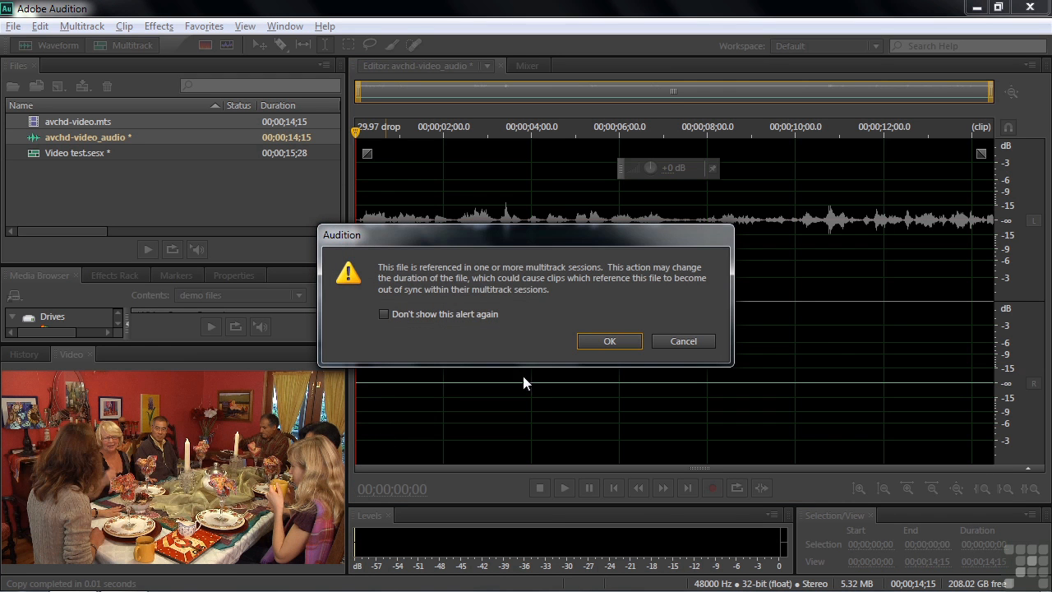
left_click_drag(553, 237, 477, 97)
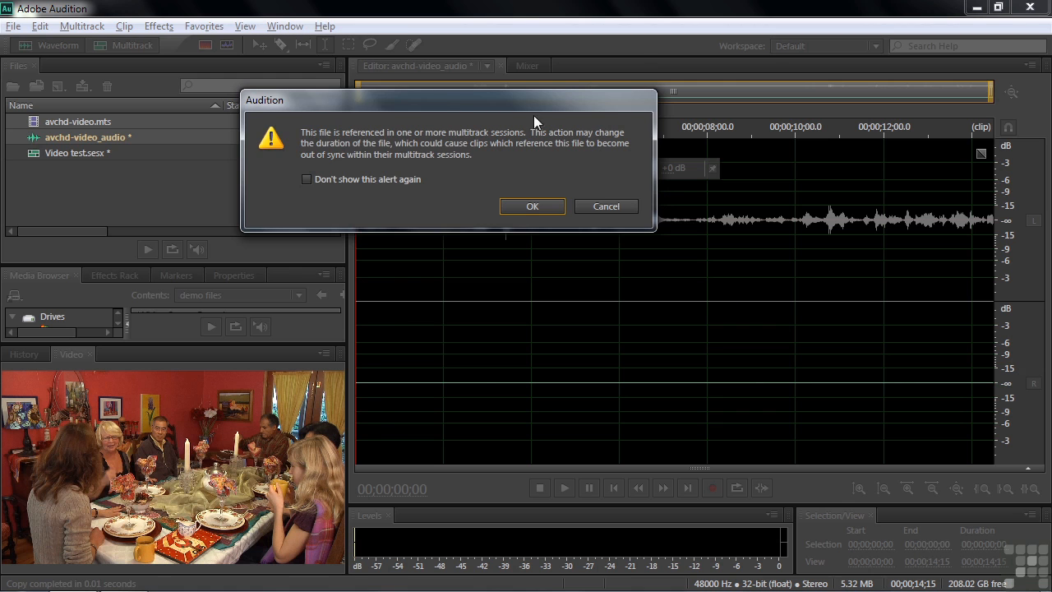
mouse_move(522, 104)
left_mouse_down()
mouse_move(549, 107)
mouse_move(517, 100)
left_mouse_up()
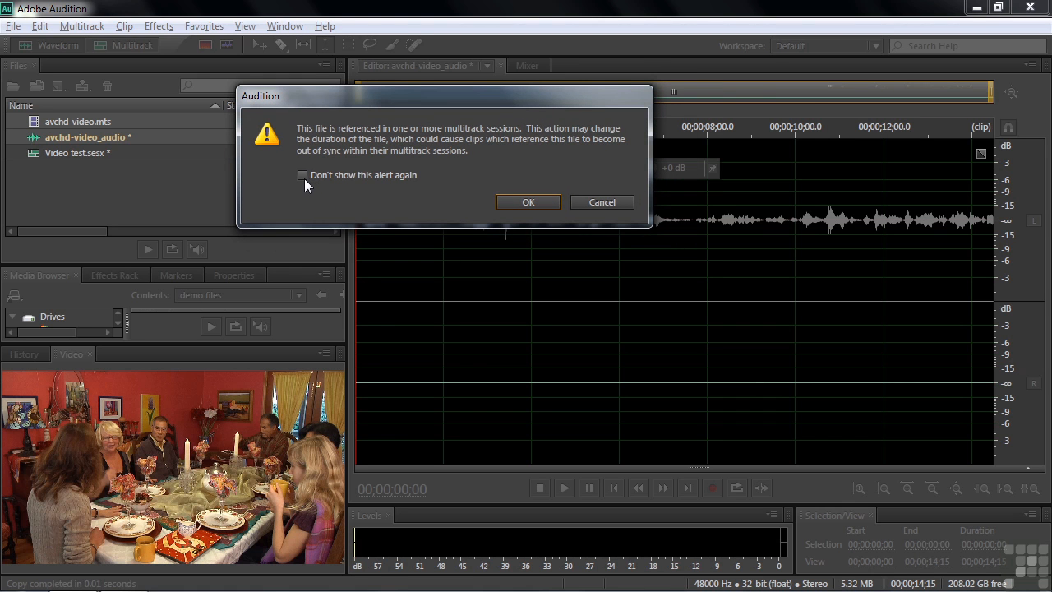
left_click(526, 202)
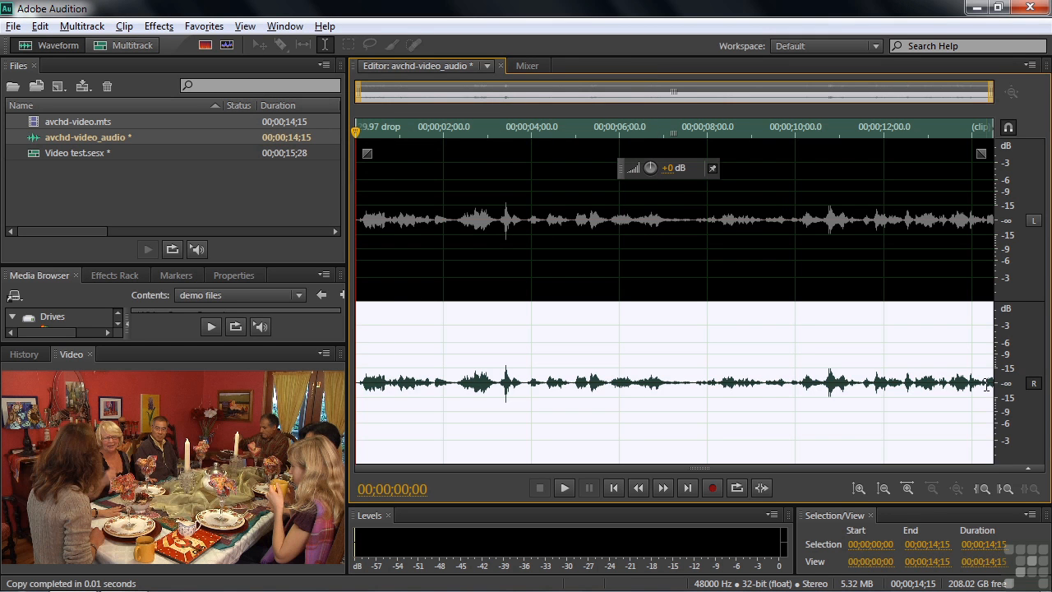
Make both channels active again and raise the volume of the whole waveform.
left_click(707, 296)
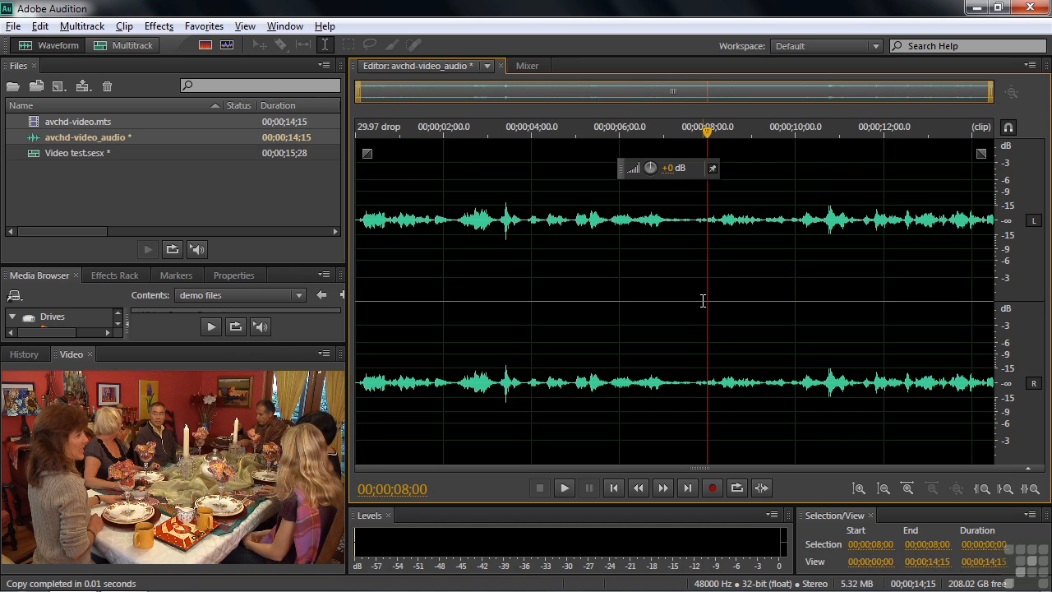
left_click_drag(650, 168, 698, 189)
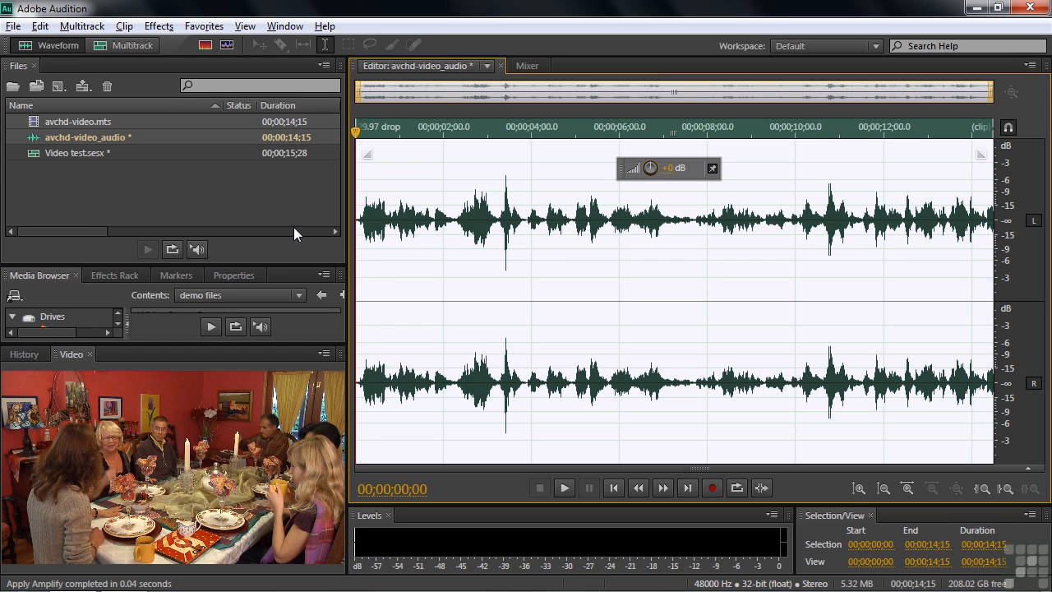
Check the save settings for the edited avchd-video_audio file, including name, location and format, without saving it.
left_click(32, 144)
left_click(14, 27)
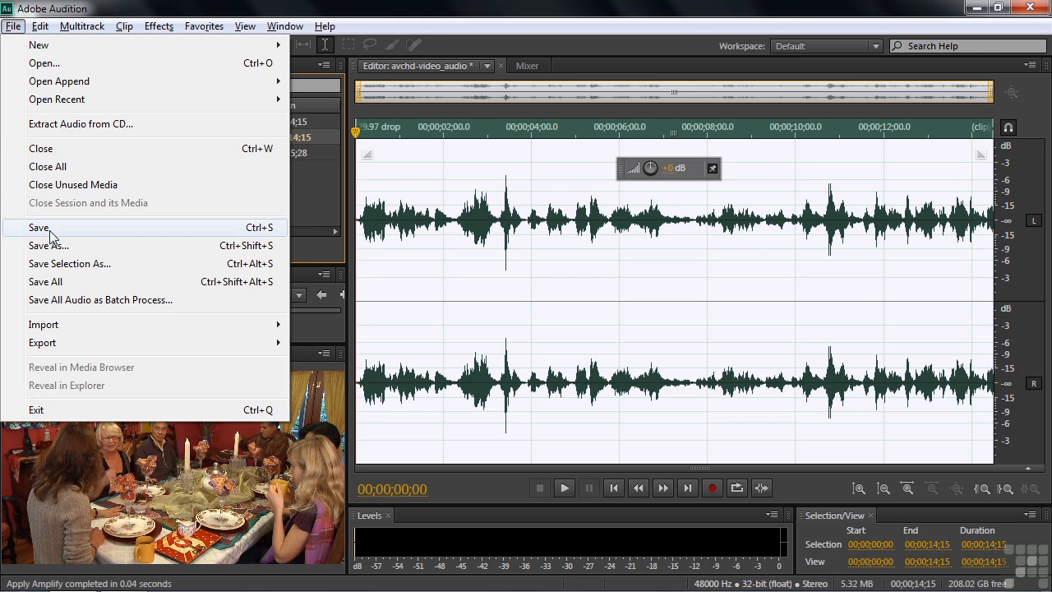
left_click(49, 228)
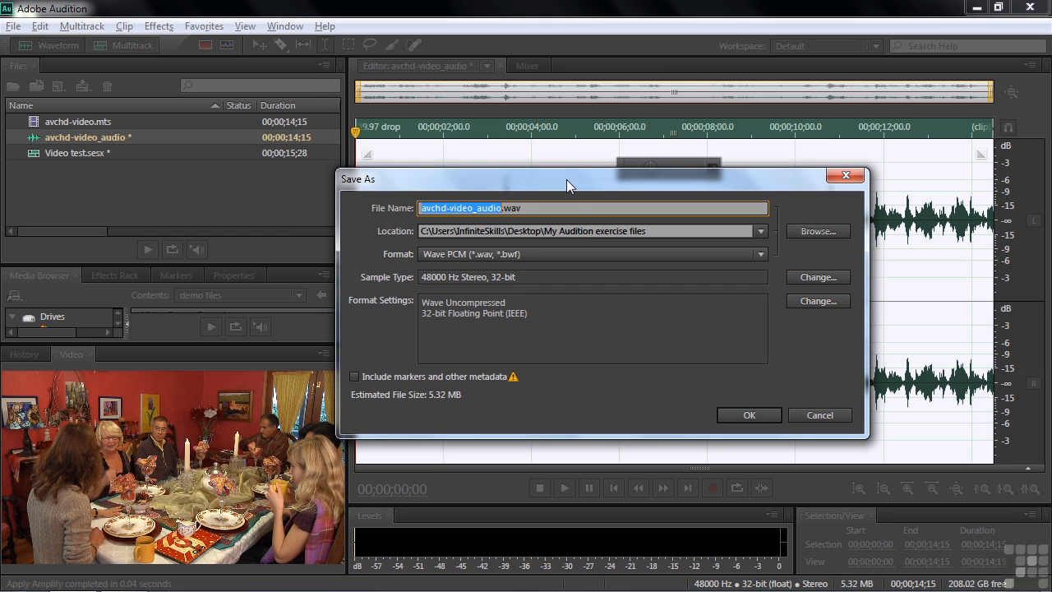
left_click(819, 415)
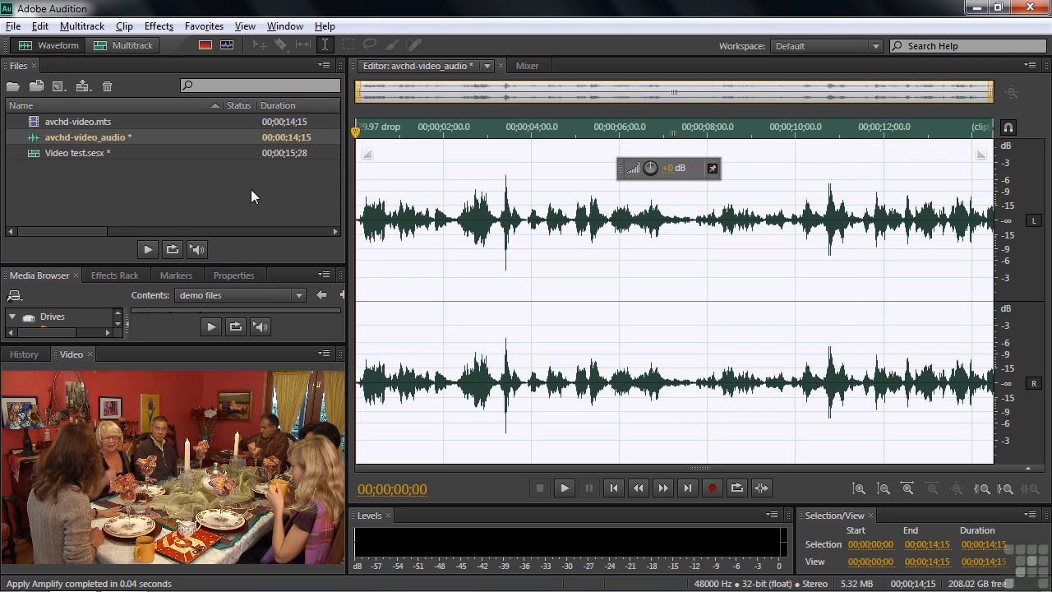